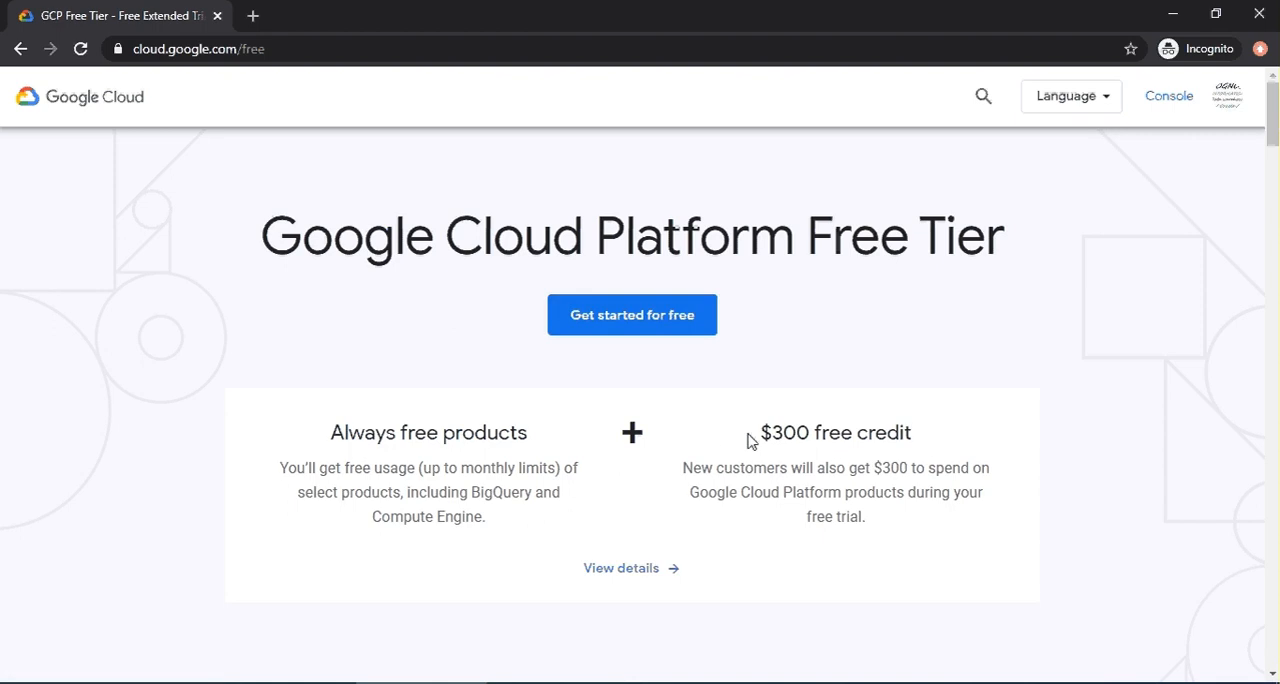
drag(764, 442, 928, 438)
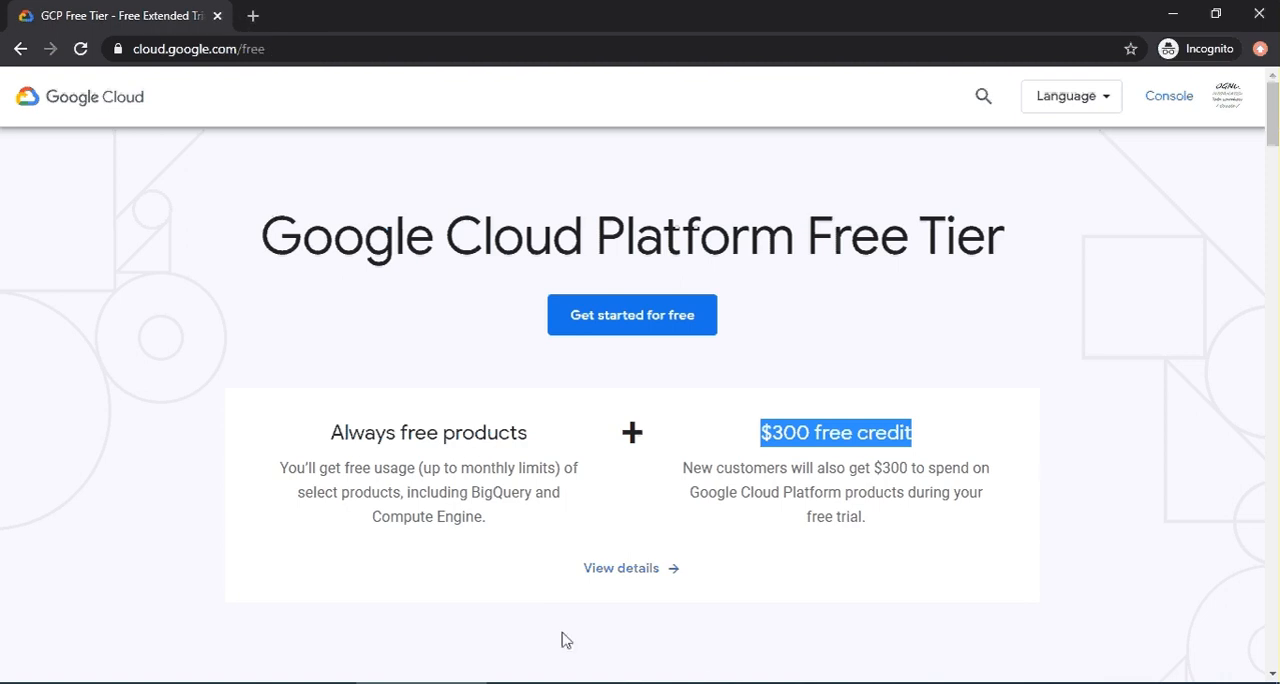
click(705, 679)
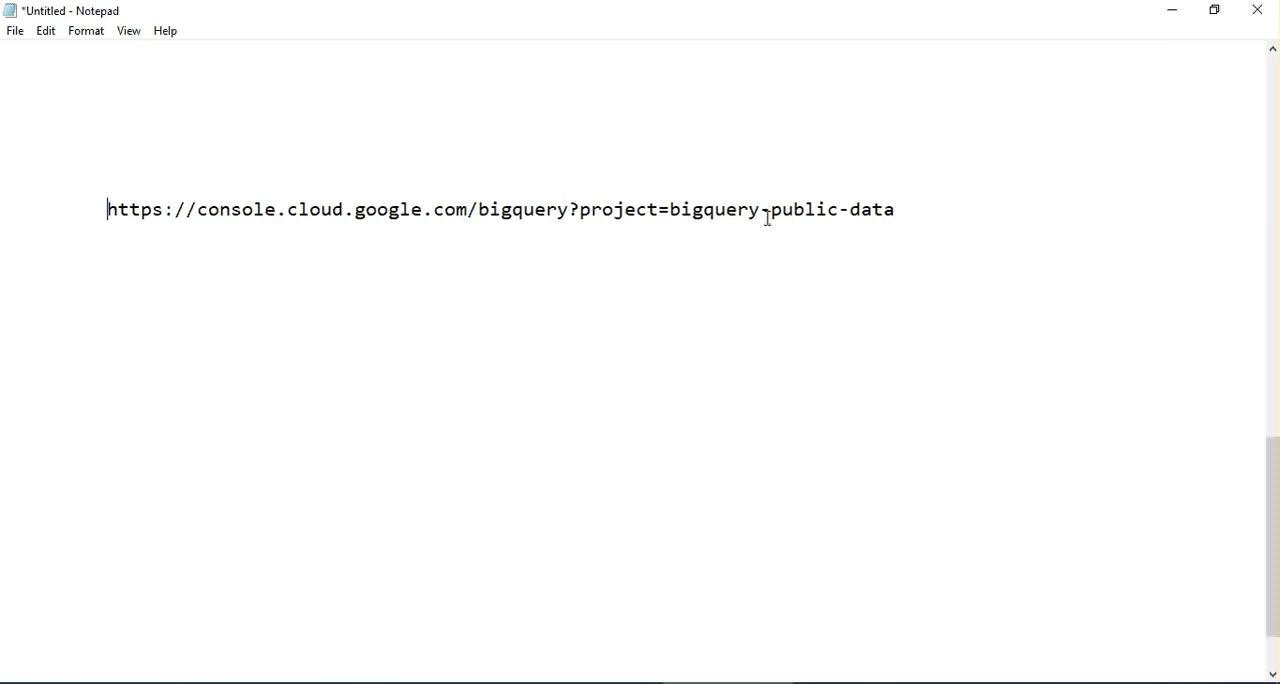
drag(911, 209, 107, 210)
key(ctrl+c)
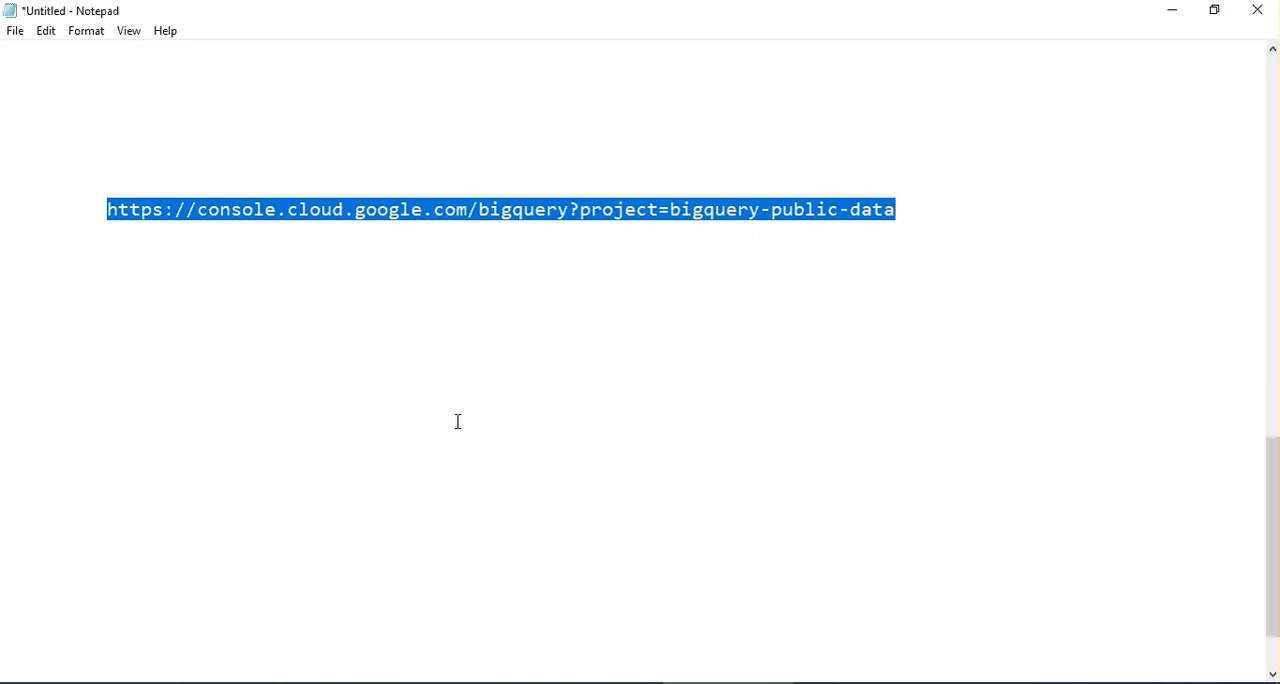
key(alt+Tab)
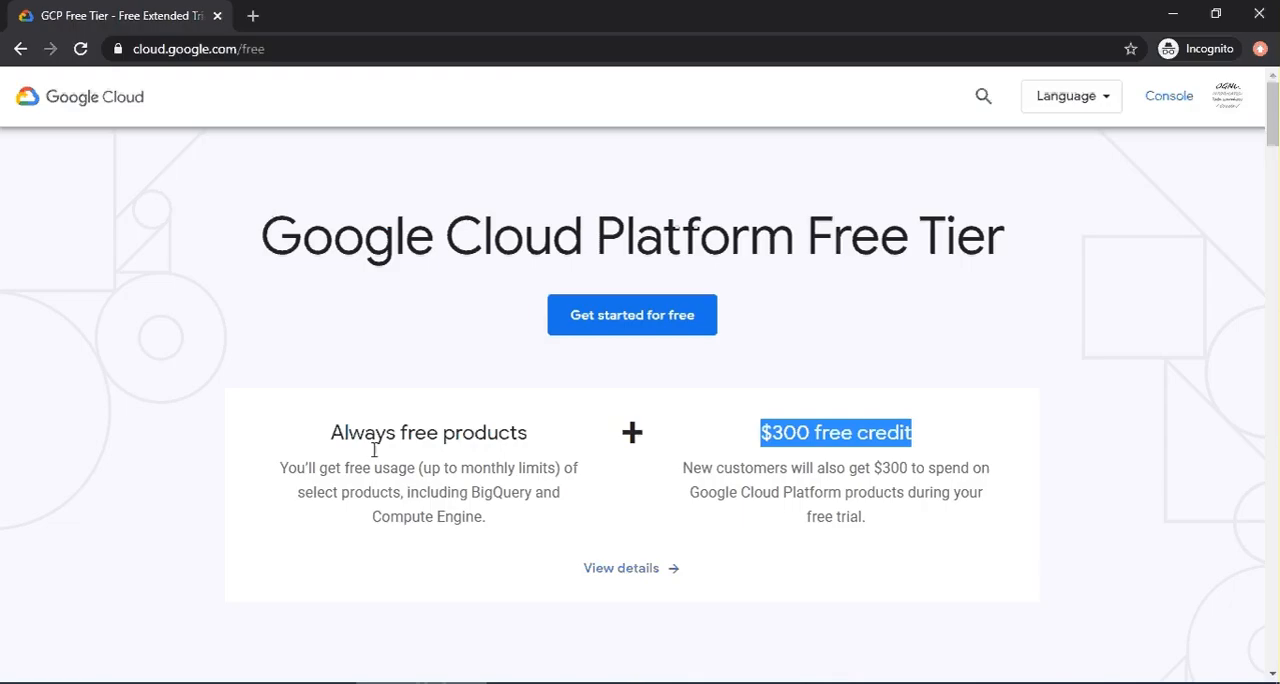
click(252, 17)
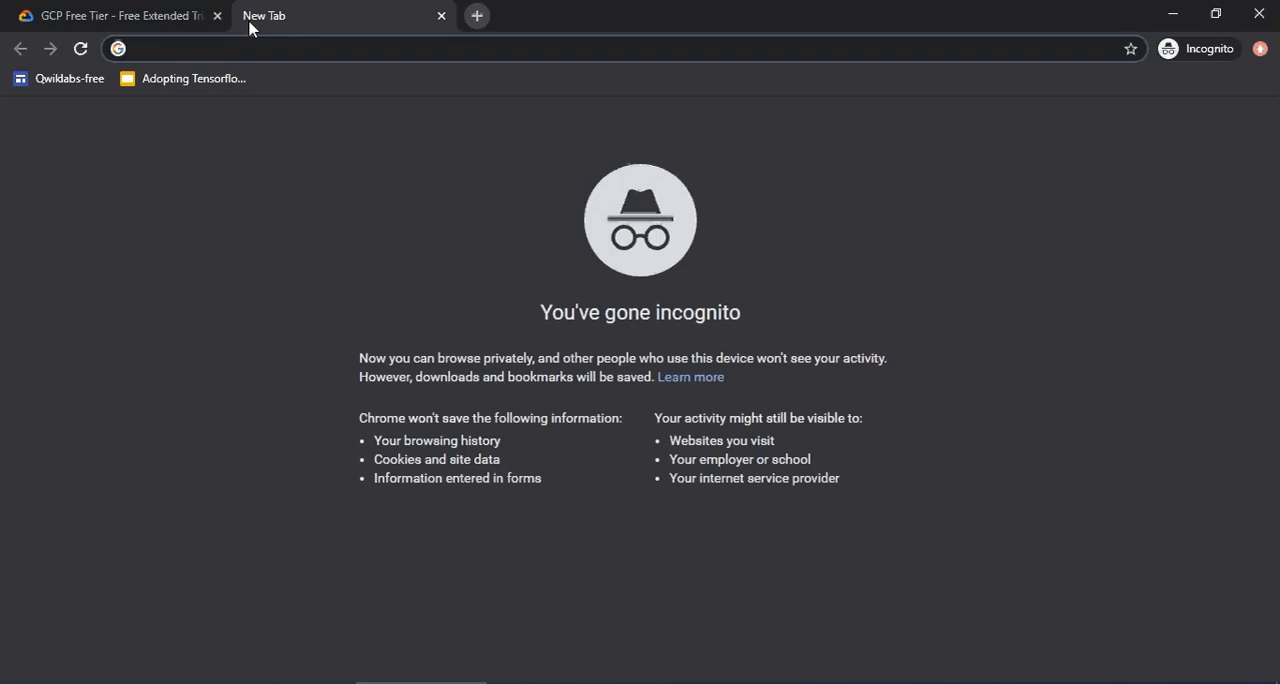
key(ctrl+v)
key(Return)
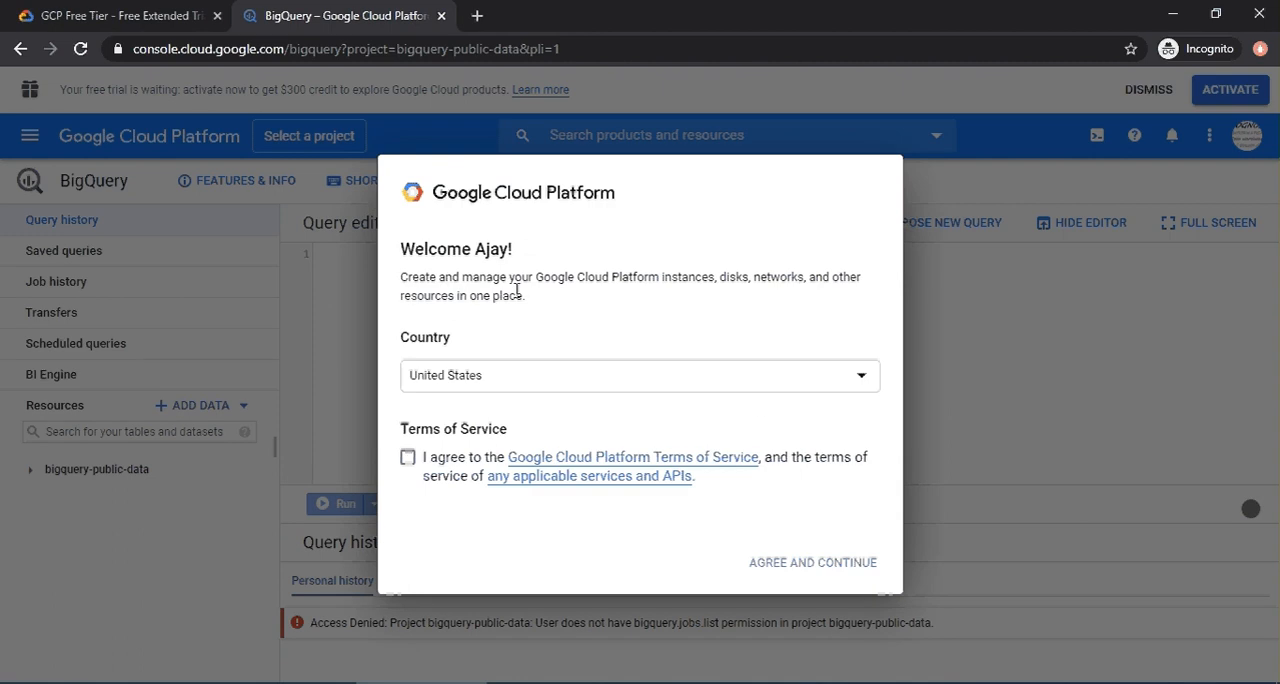
Accept the Google Cloud Platform Terms of Service, then close the BigQuery welcome message and the free-trial banner.
click(408, 457)
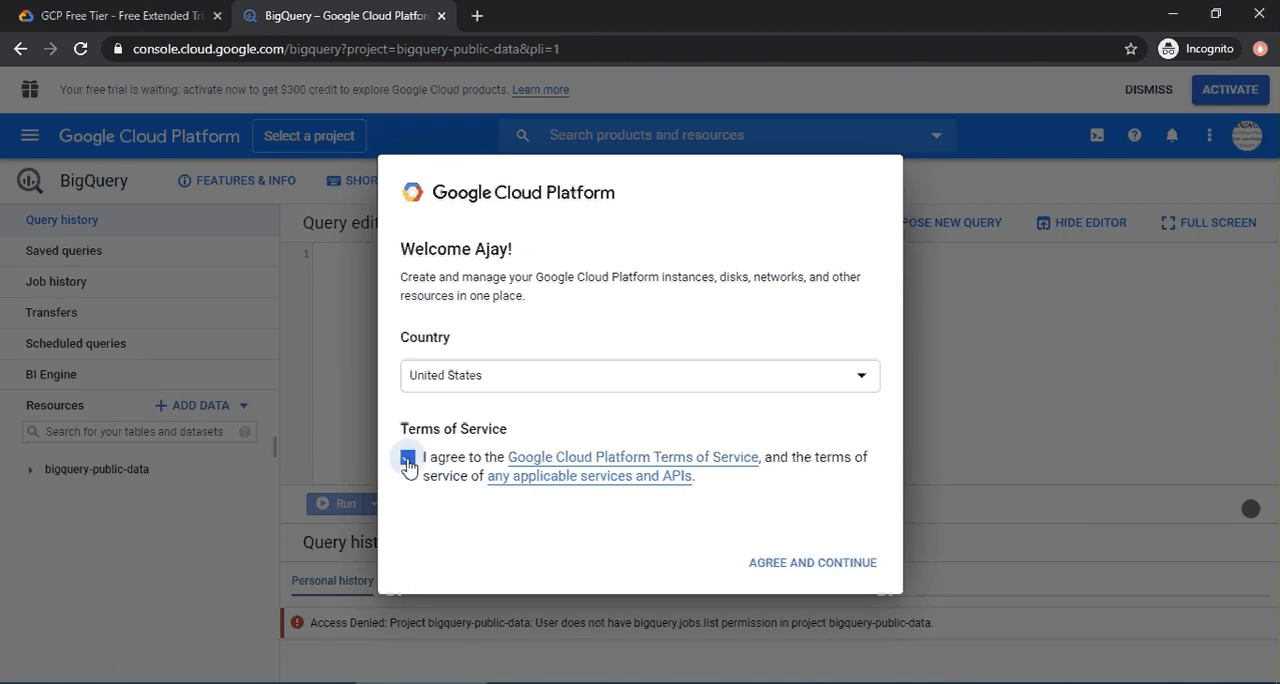
click(800, 563)
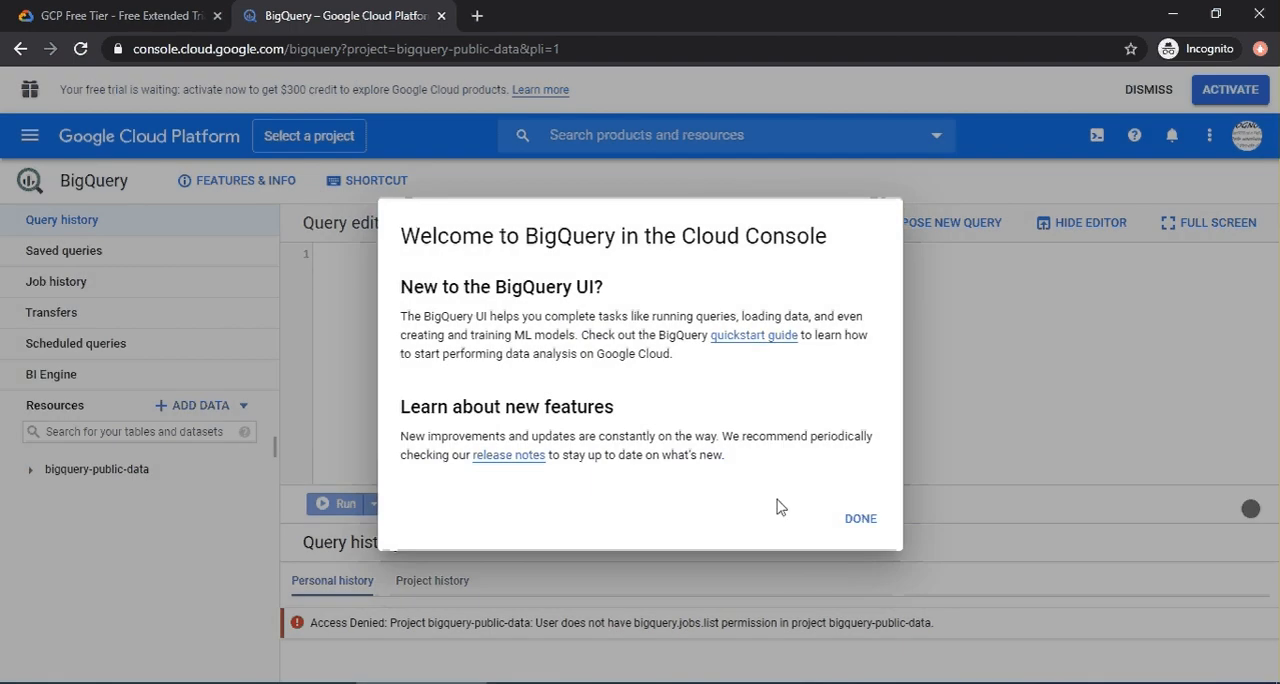
click(857, 518)
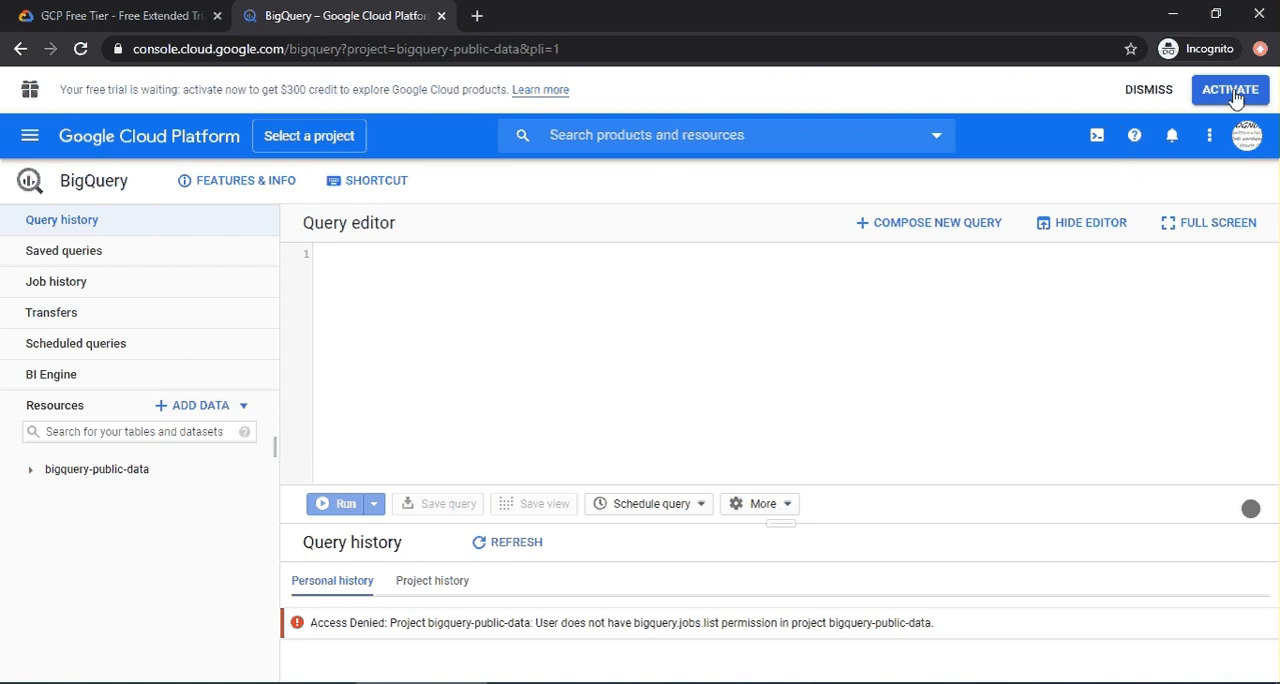
click(1149, 92)
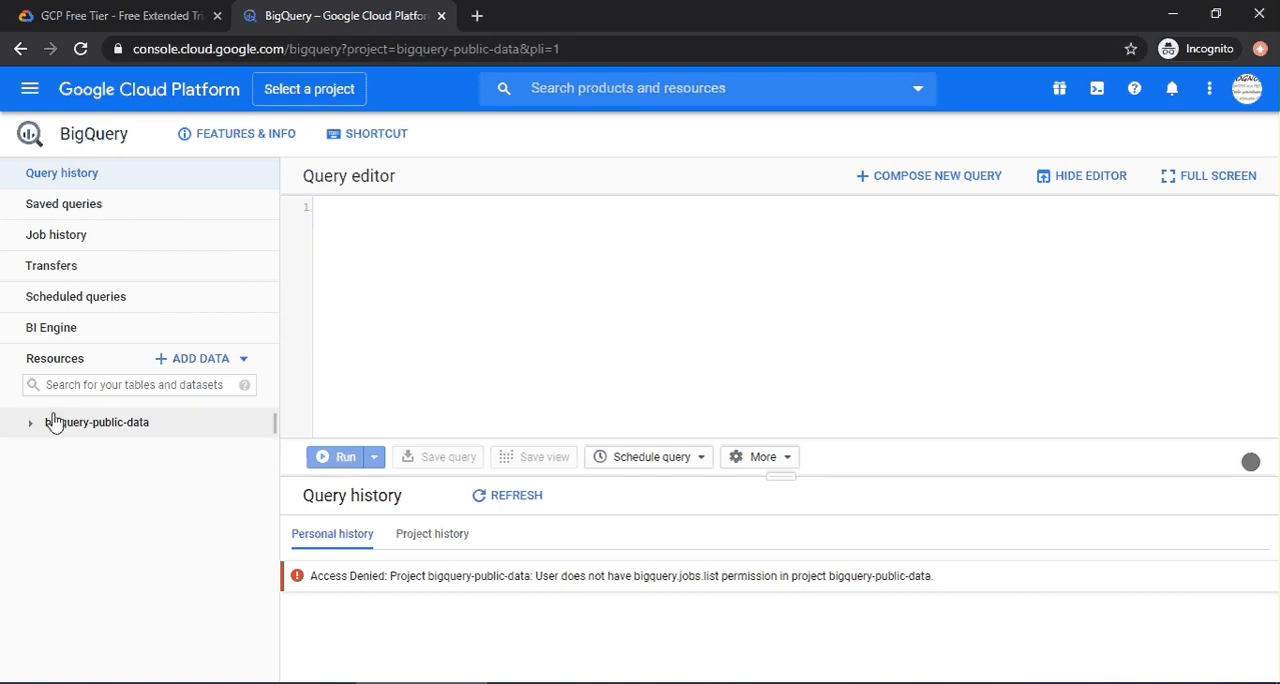
Browse the datasets of the bigquery-public-data project, checking the tables in austin_311 and covid19_nyt and the covid19_nyt dataset info.
click(126, 432)
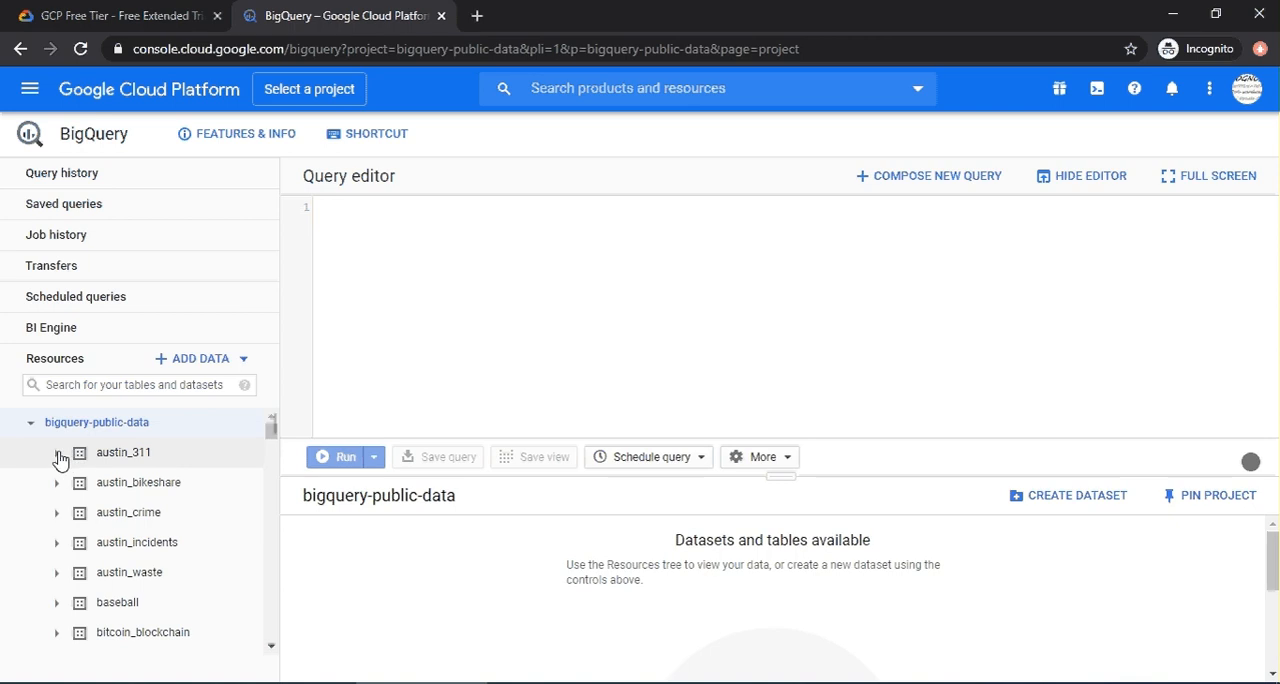
click(57, 455)
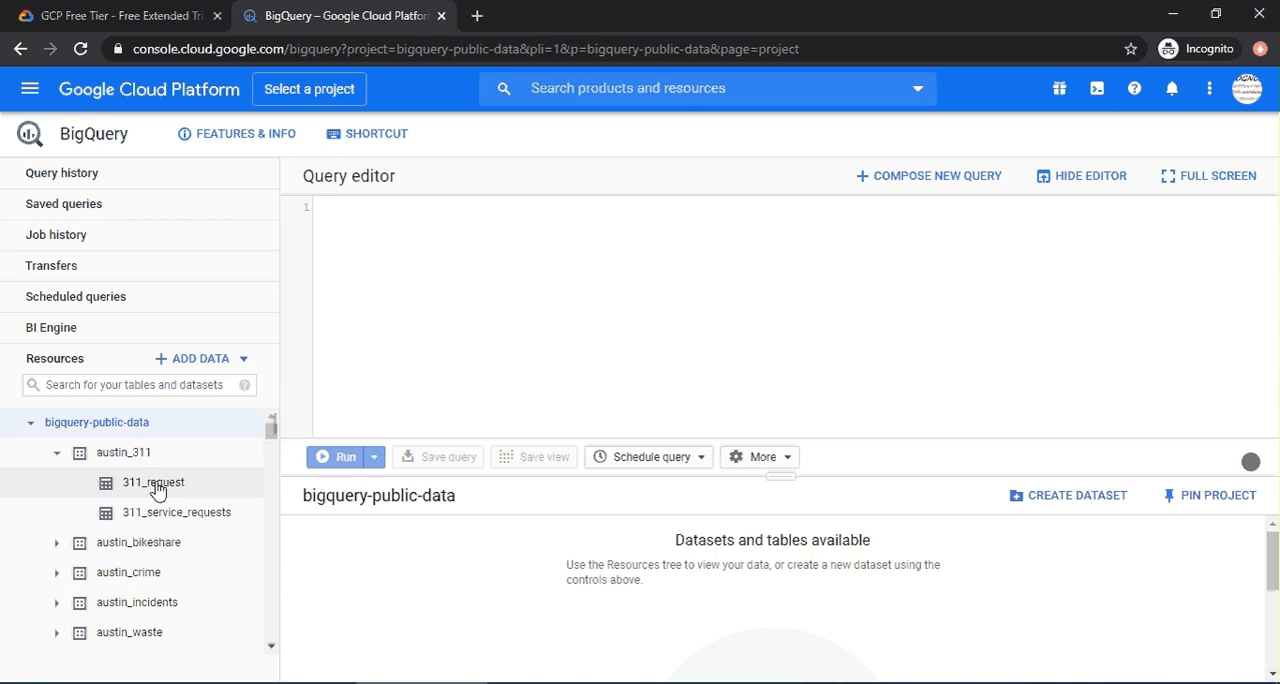
click(57, 454)
scroll(102, 490, down, 6)
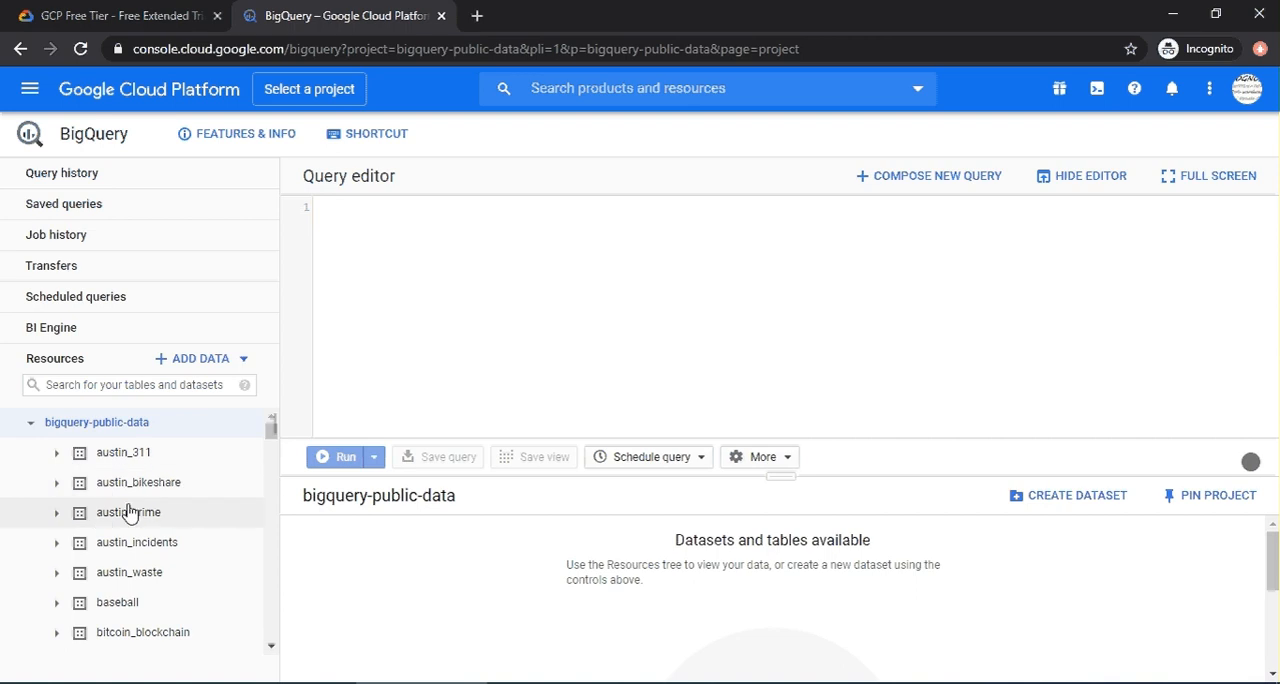
scroll(128, 512, down, 6)
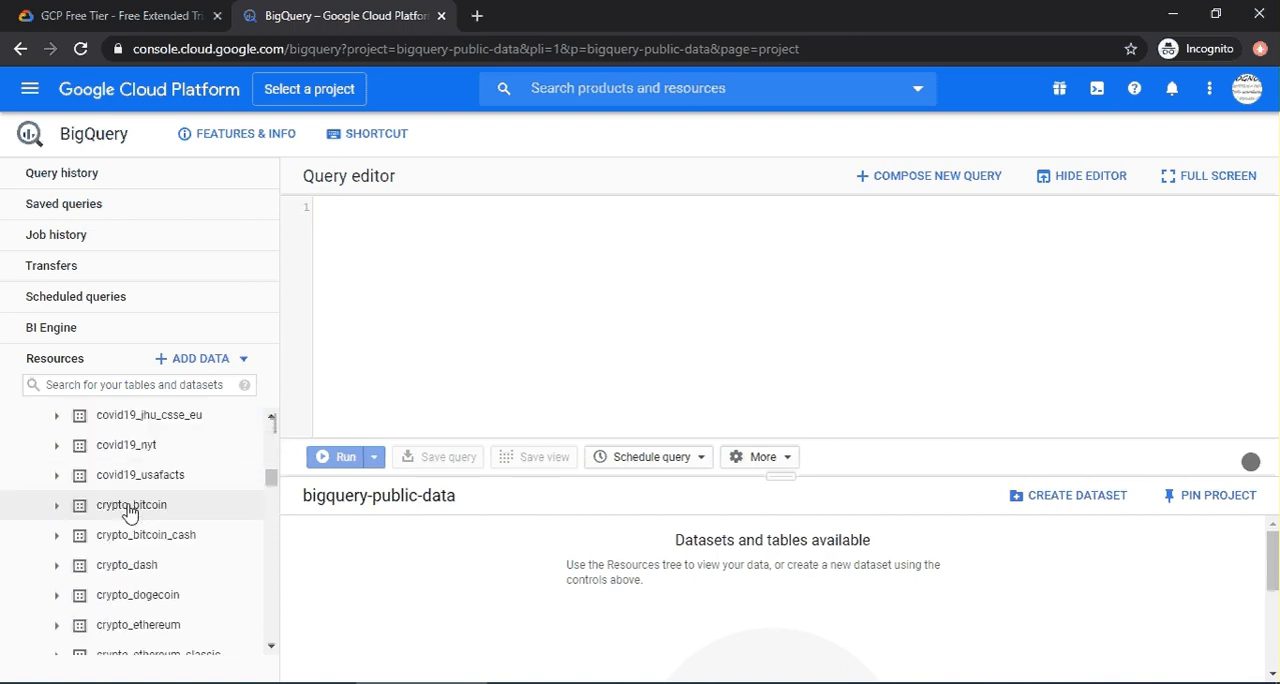
click(57, 446)
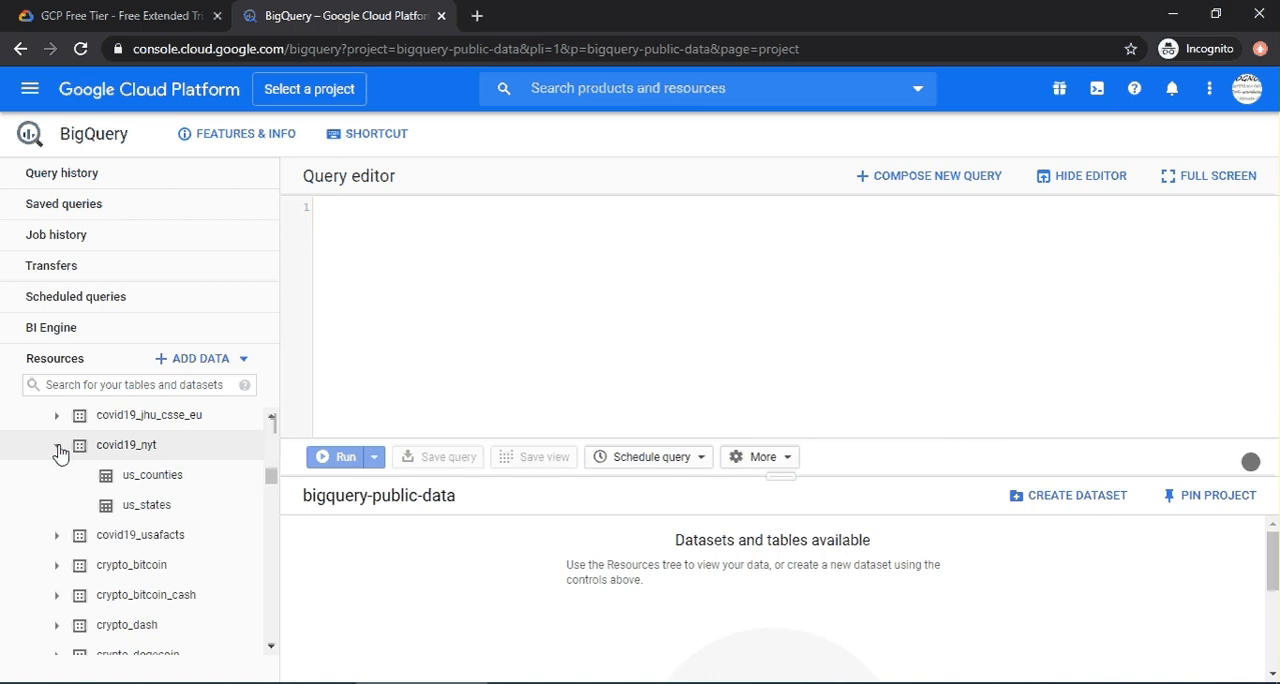
click(133, 454)
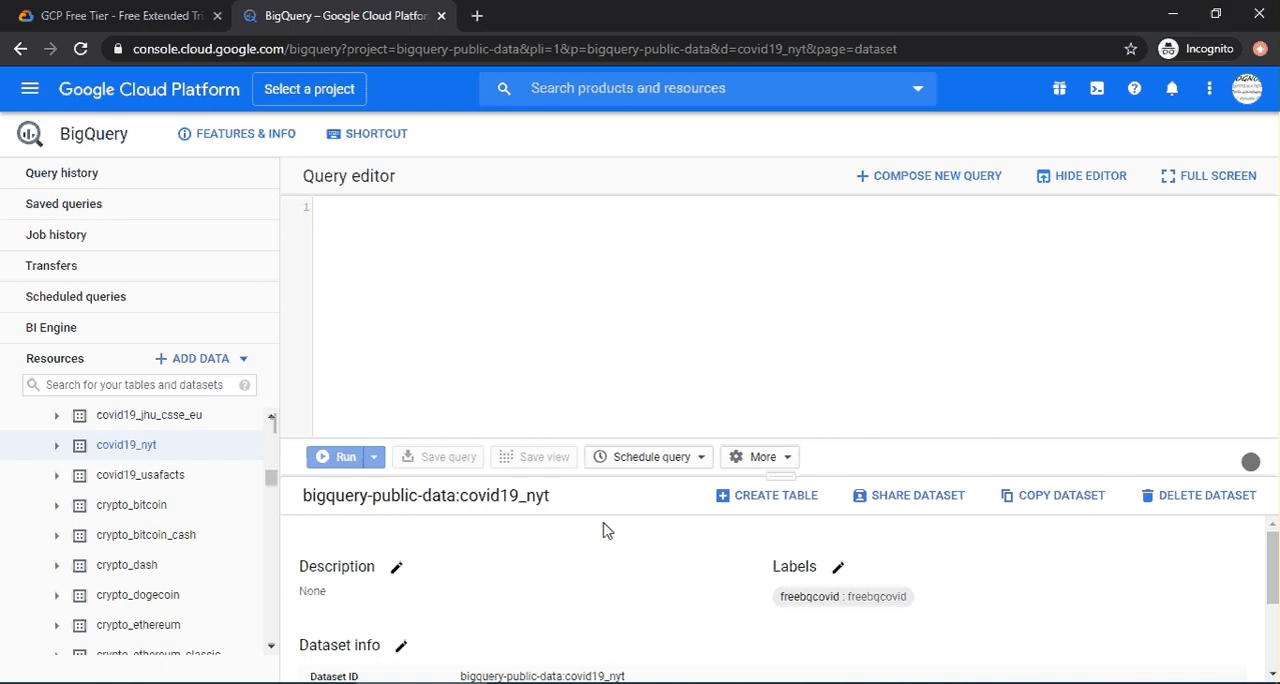
Select the bigquery-public-data project in the resources and pin it.
scroll(199, 516, up, 10)
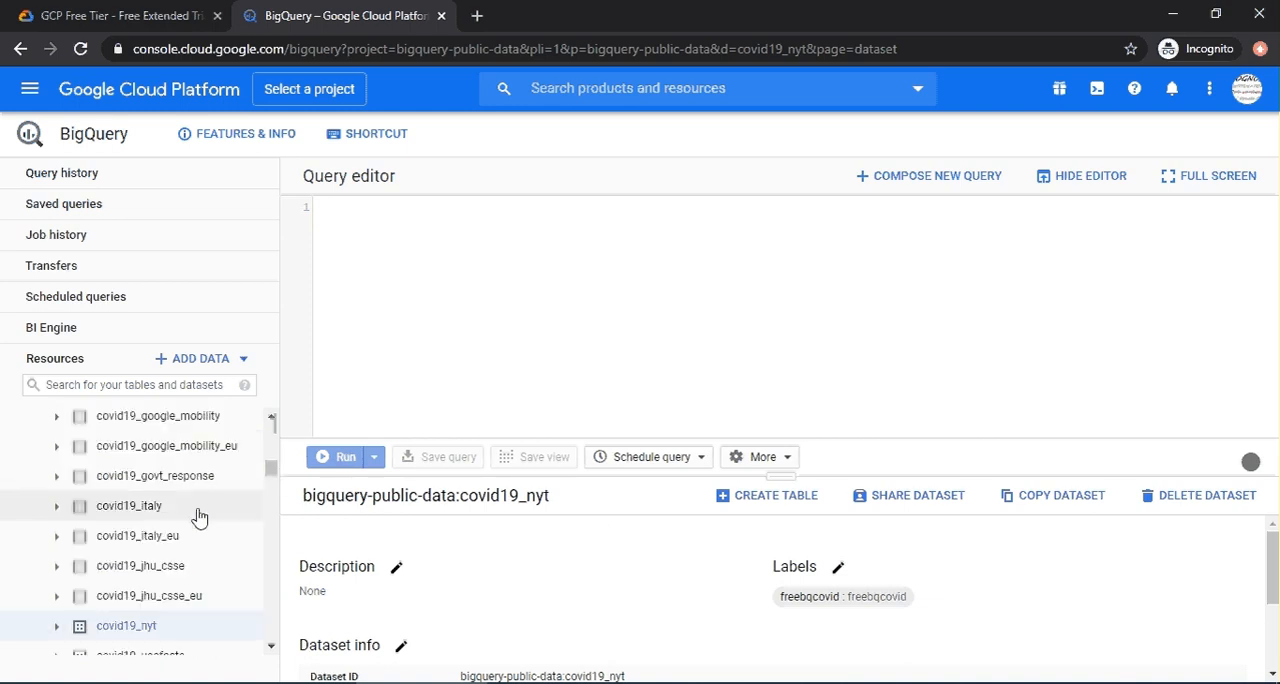
scroll(199, 516, up, 2)
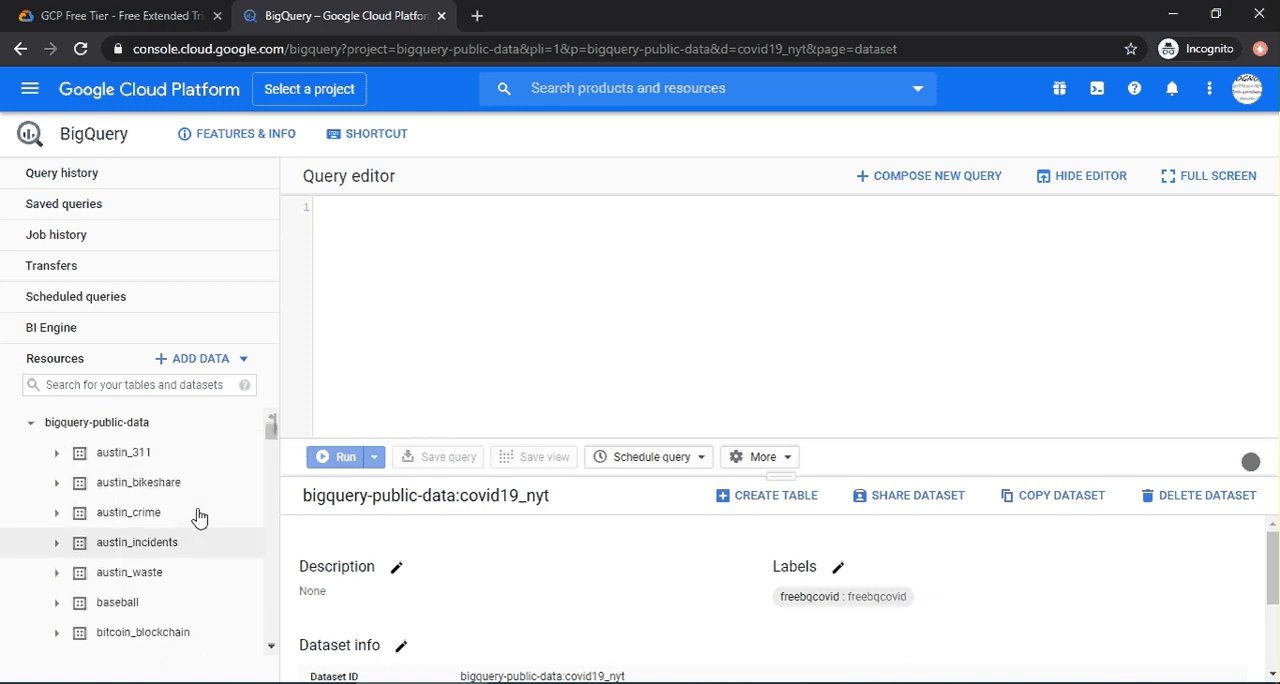
click(140, 426)
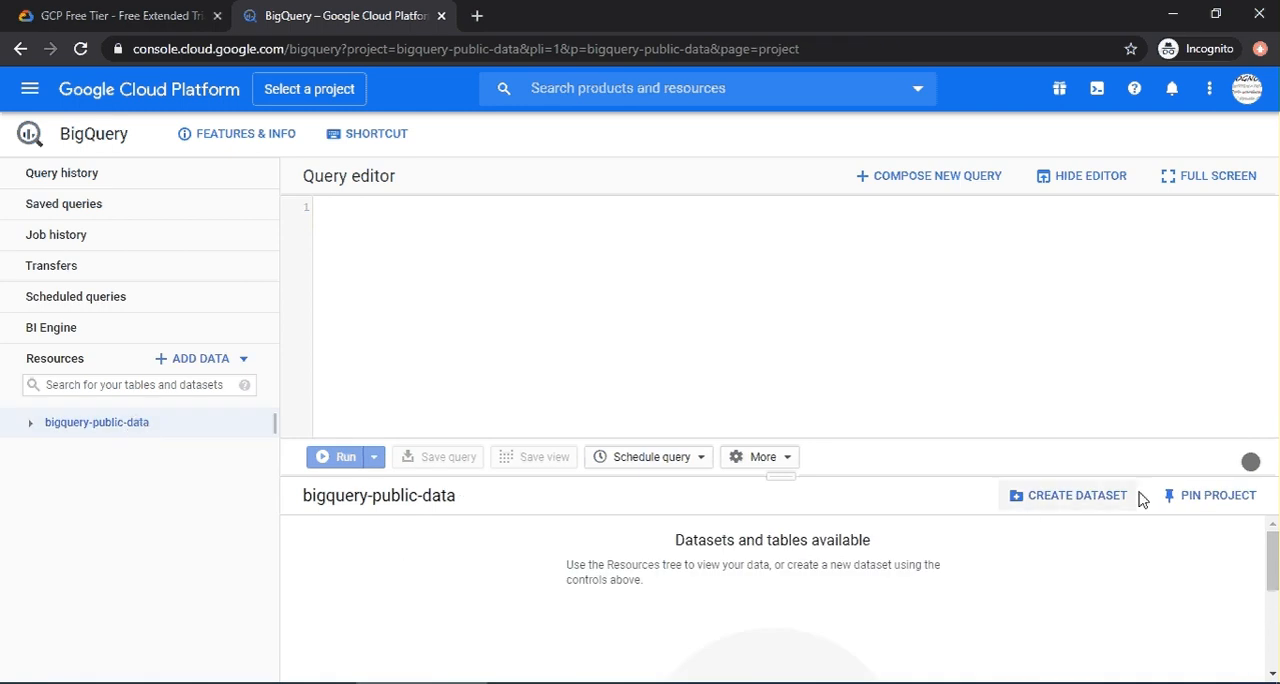
click(1200, 503)
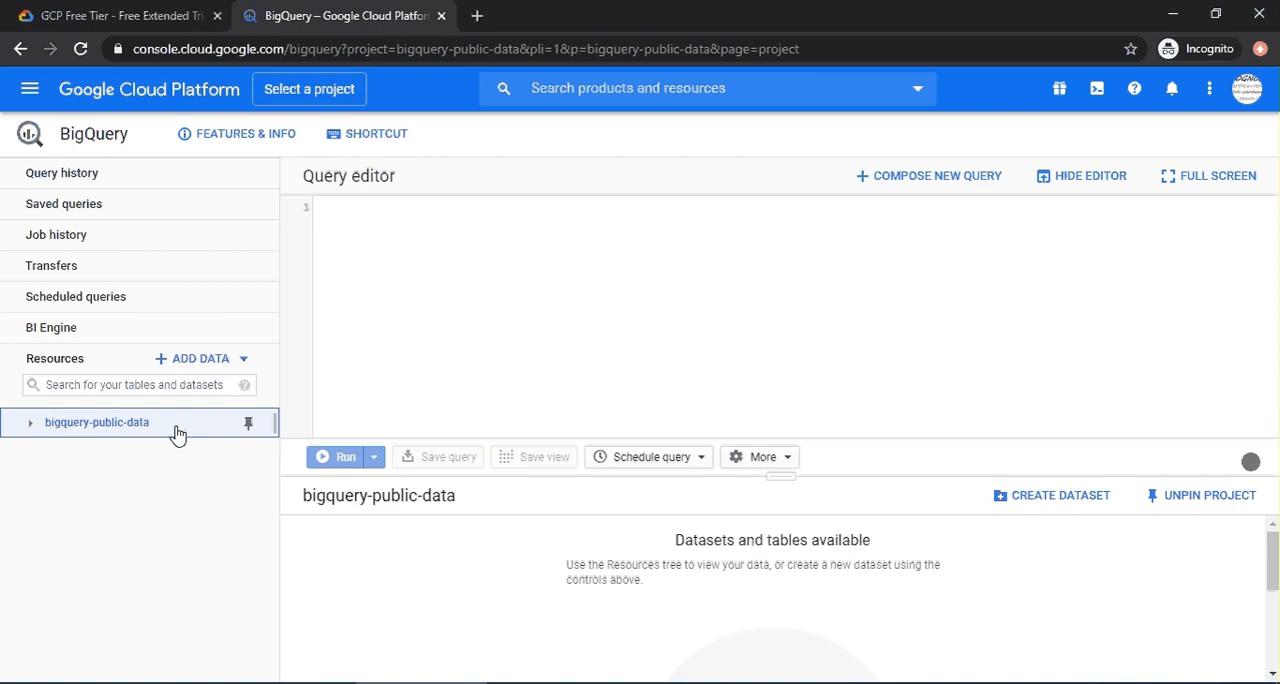
Try to create a new Google Cloud project named BDCS_1 with no organization as its location.
click(309, 95)
click(409, 233)
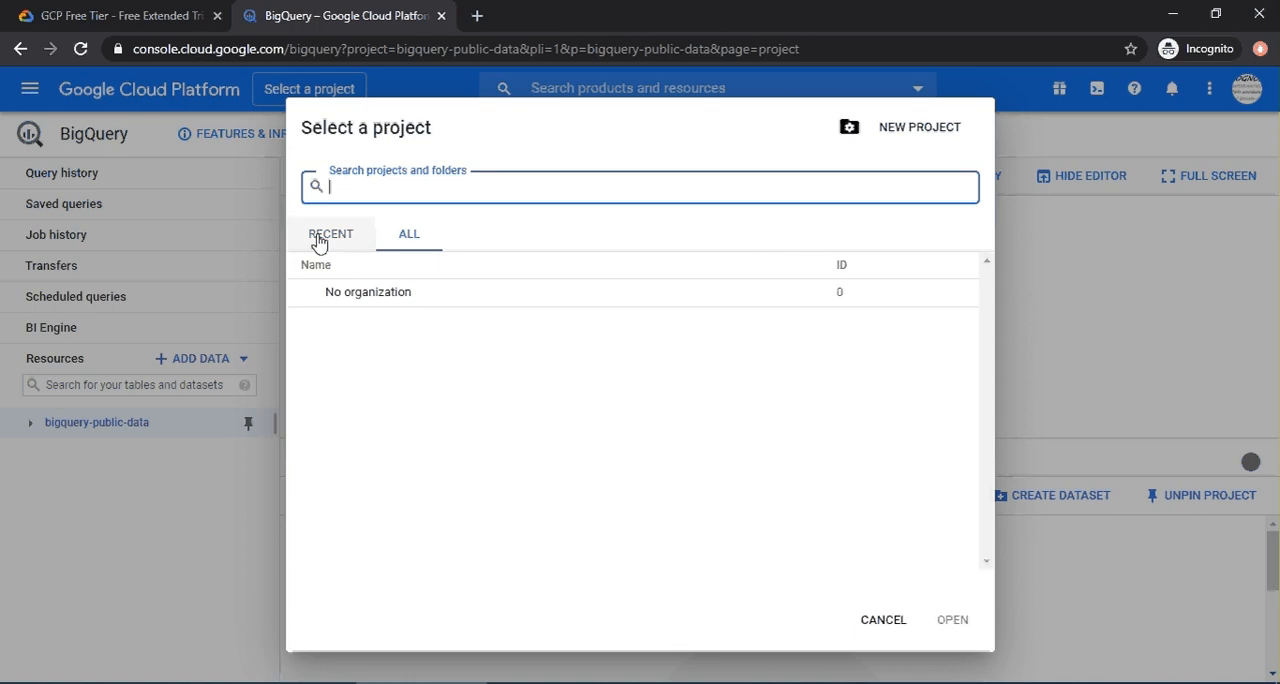
click(910, 128)
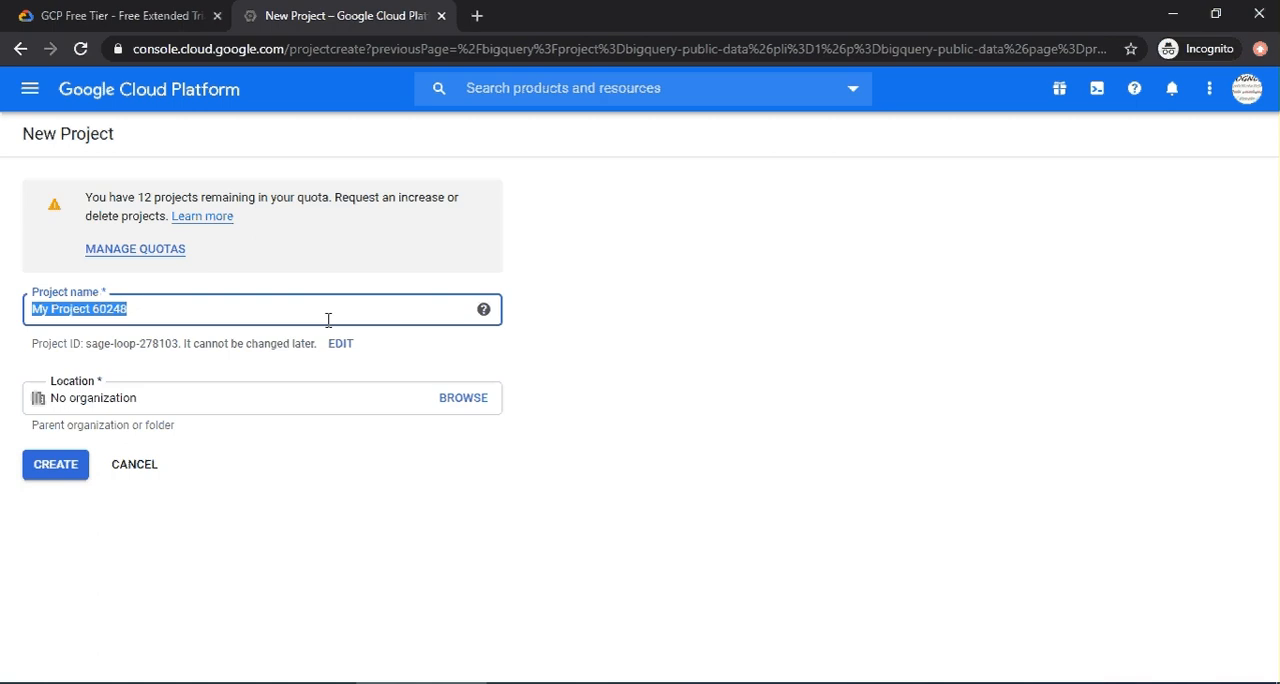
text(D)
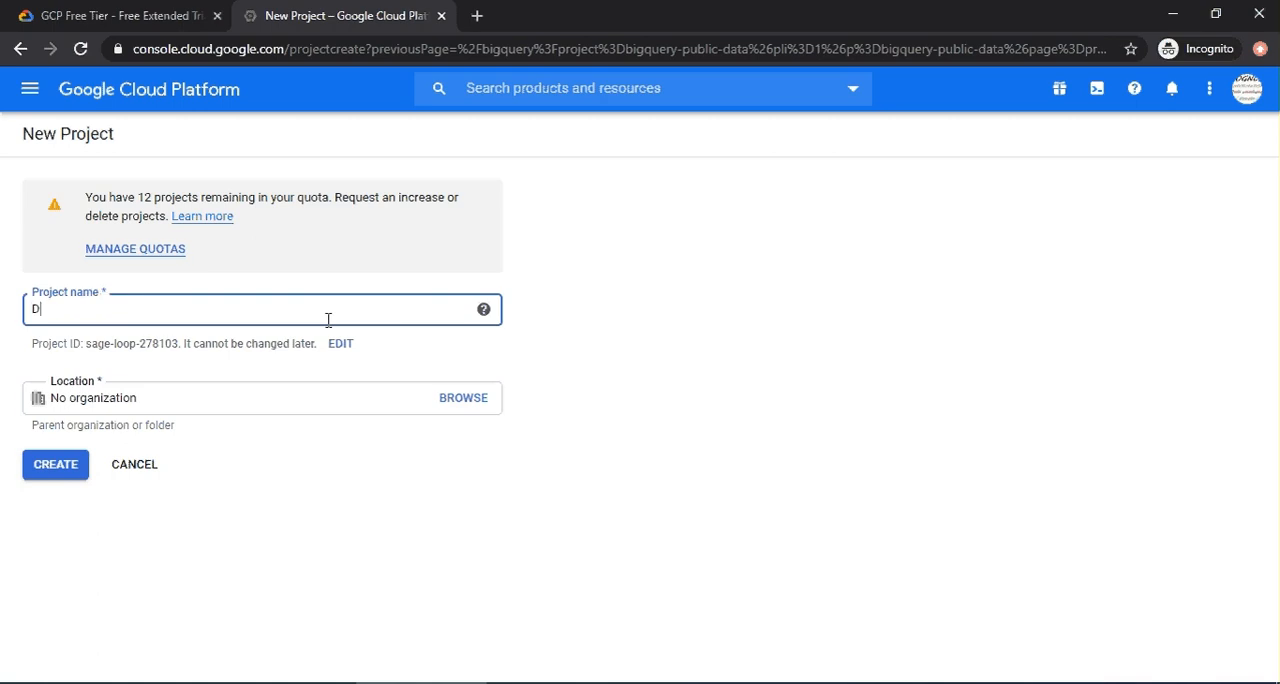
key(BackSpace)
text(BDCS_1)
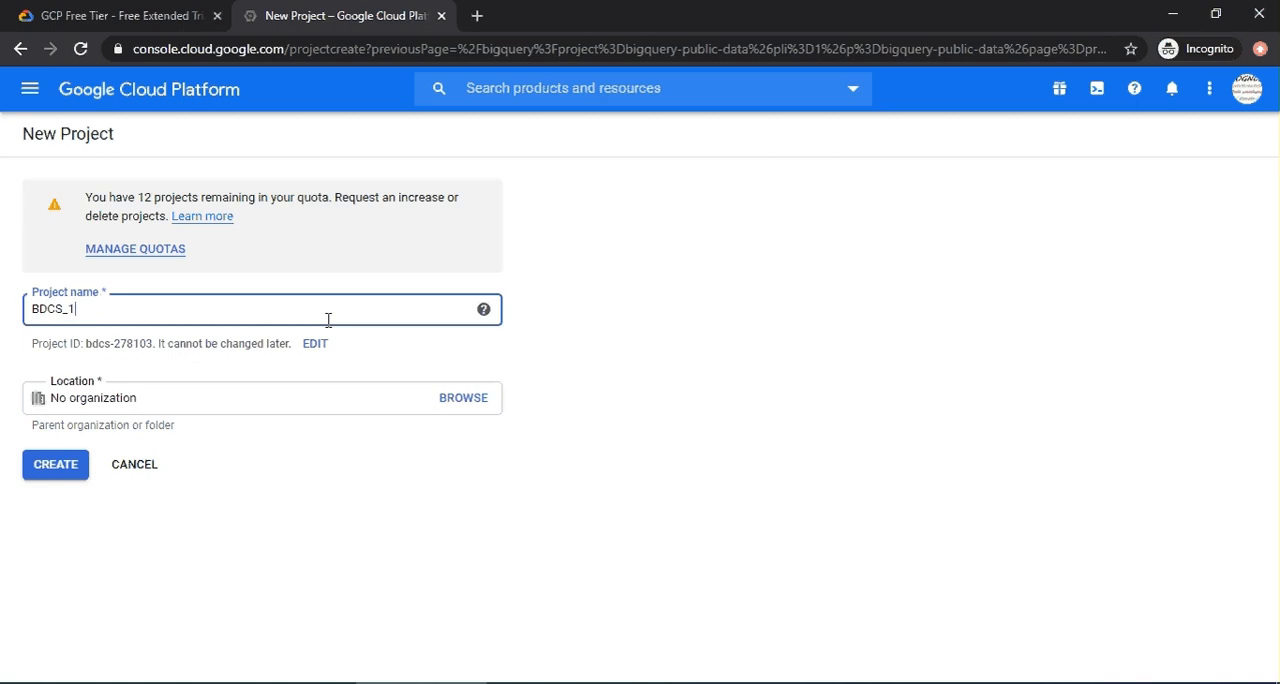
click(53, 478)
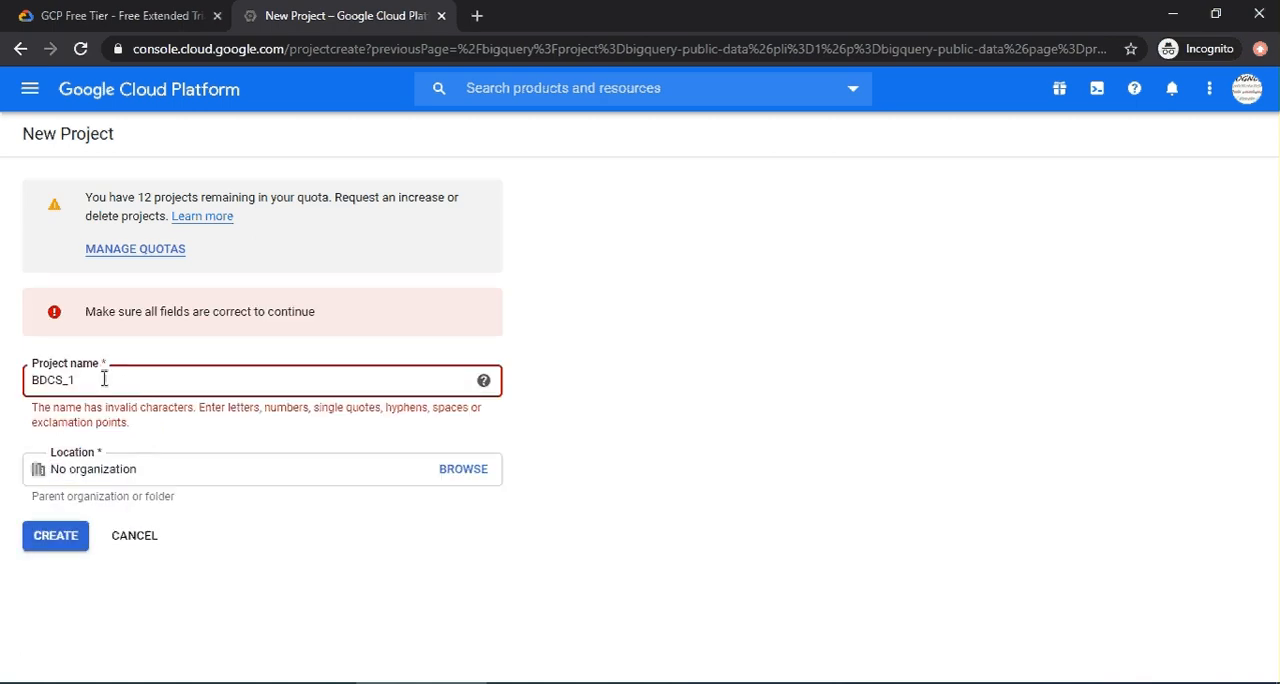
Create the project under the corrected name BDCS1 and switch to it.
click(73, 380)
key(BackSpace)
click(60, 536)
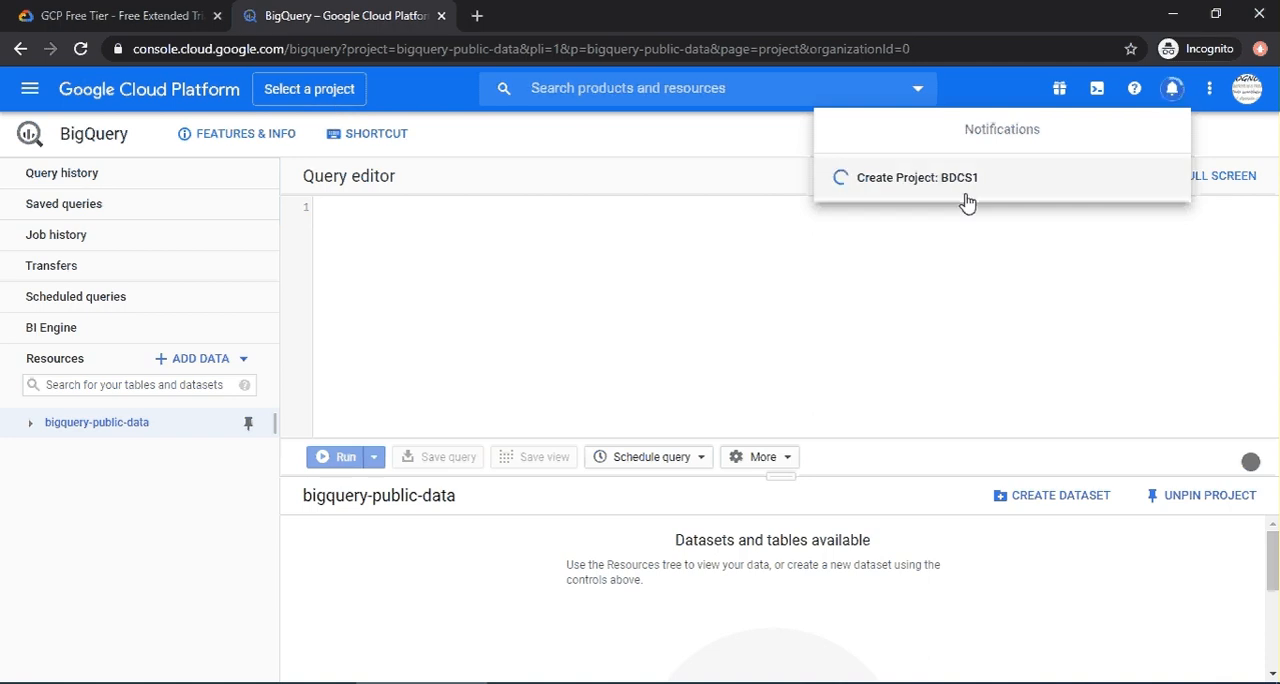
click(303, 96)
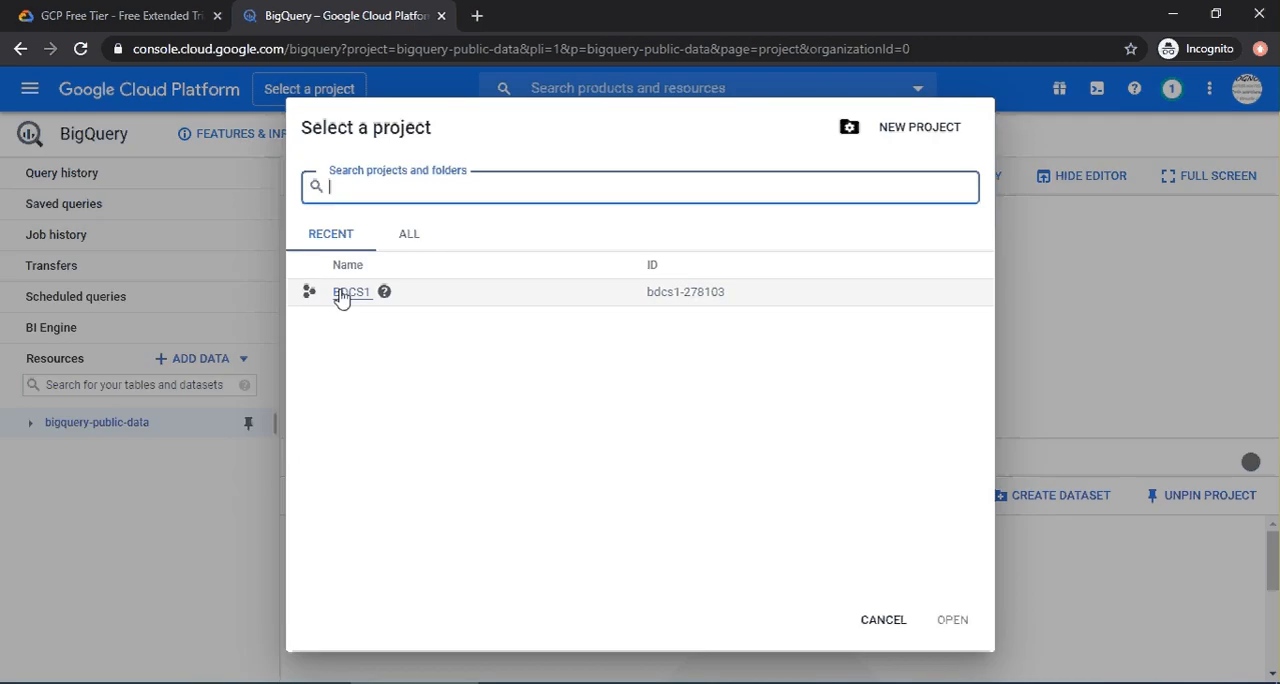
click(340, 296)
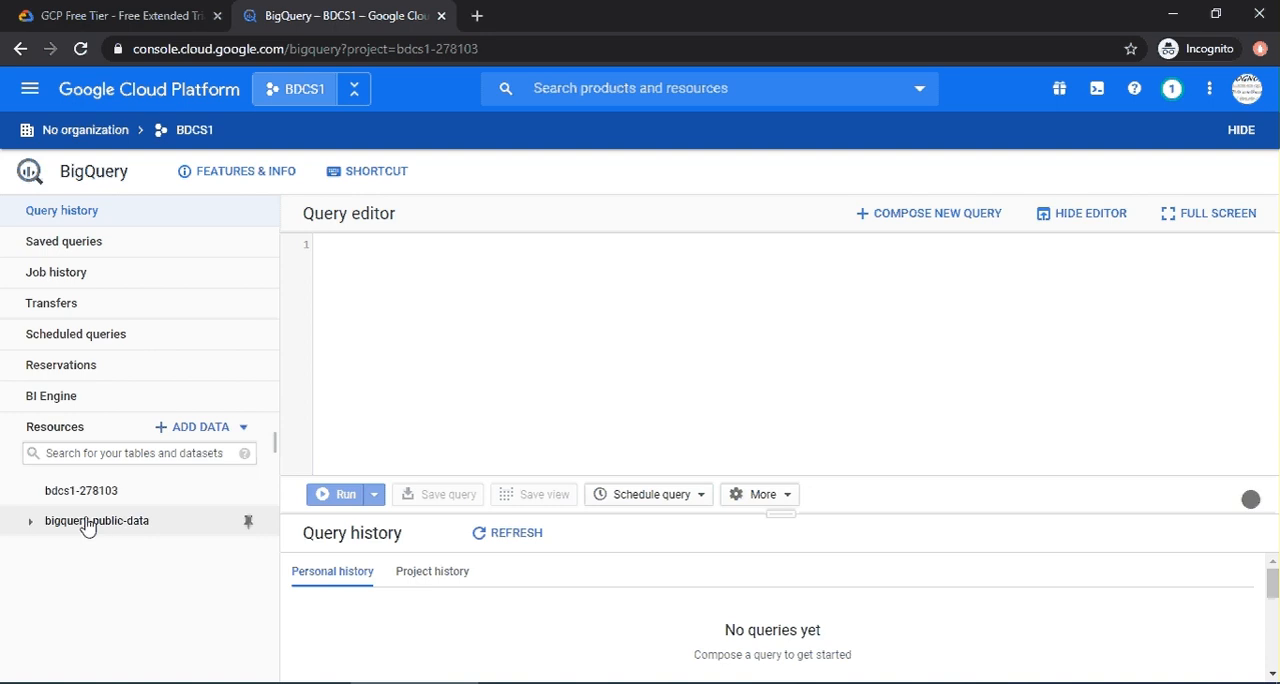
Open the us_states table of the covid19_nyt dataset in the pinned bigquery-public-data project.
click(30, 522)
scroll(88, 547, down, 10)
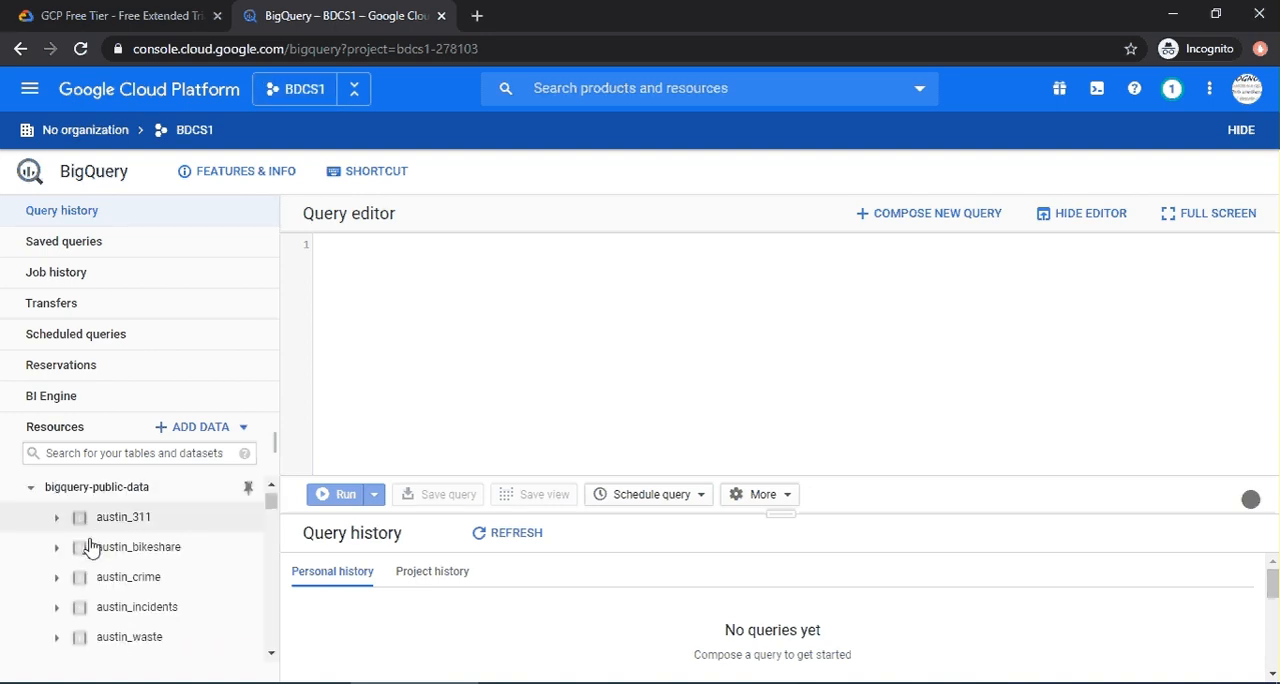
scroll(88, 547, down, 5)
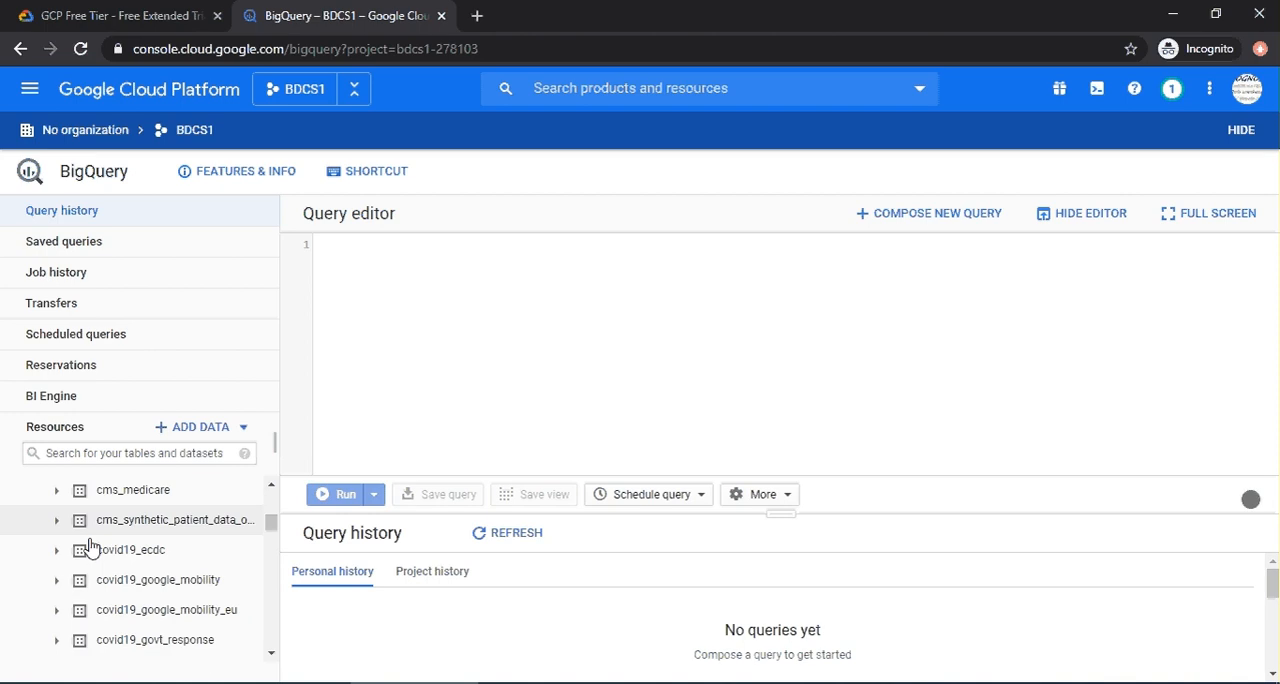
click(56, 544)
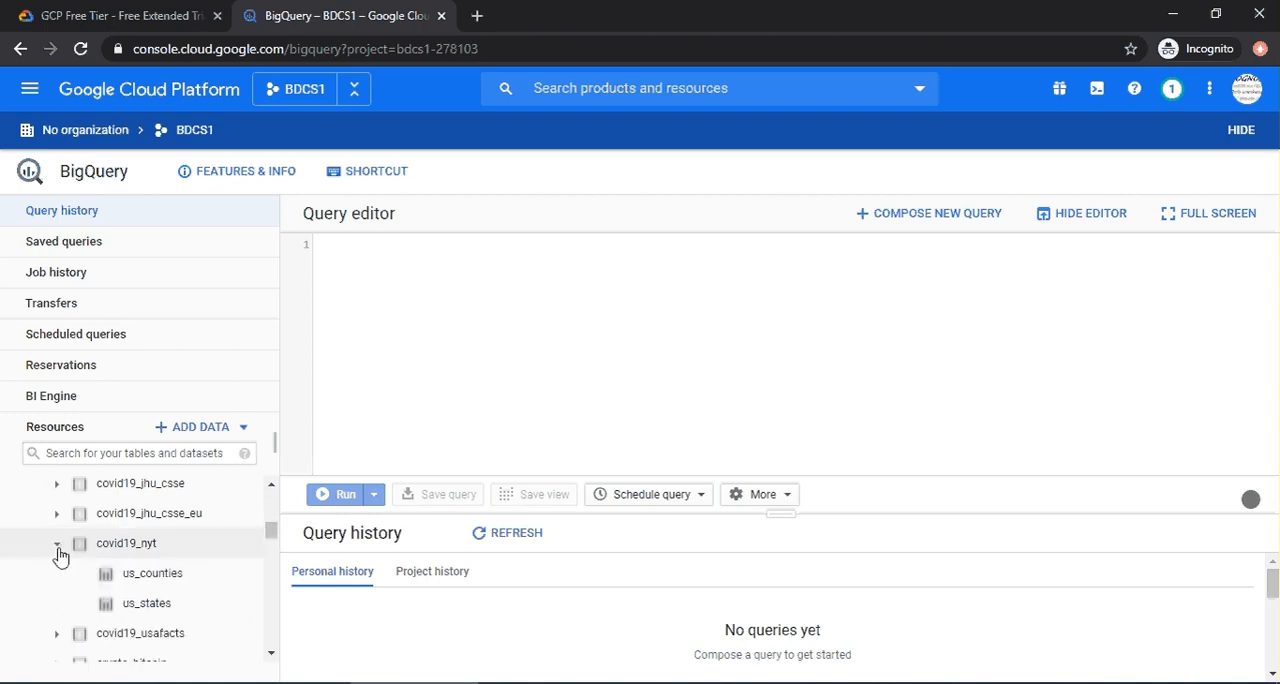
click(140, 608)
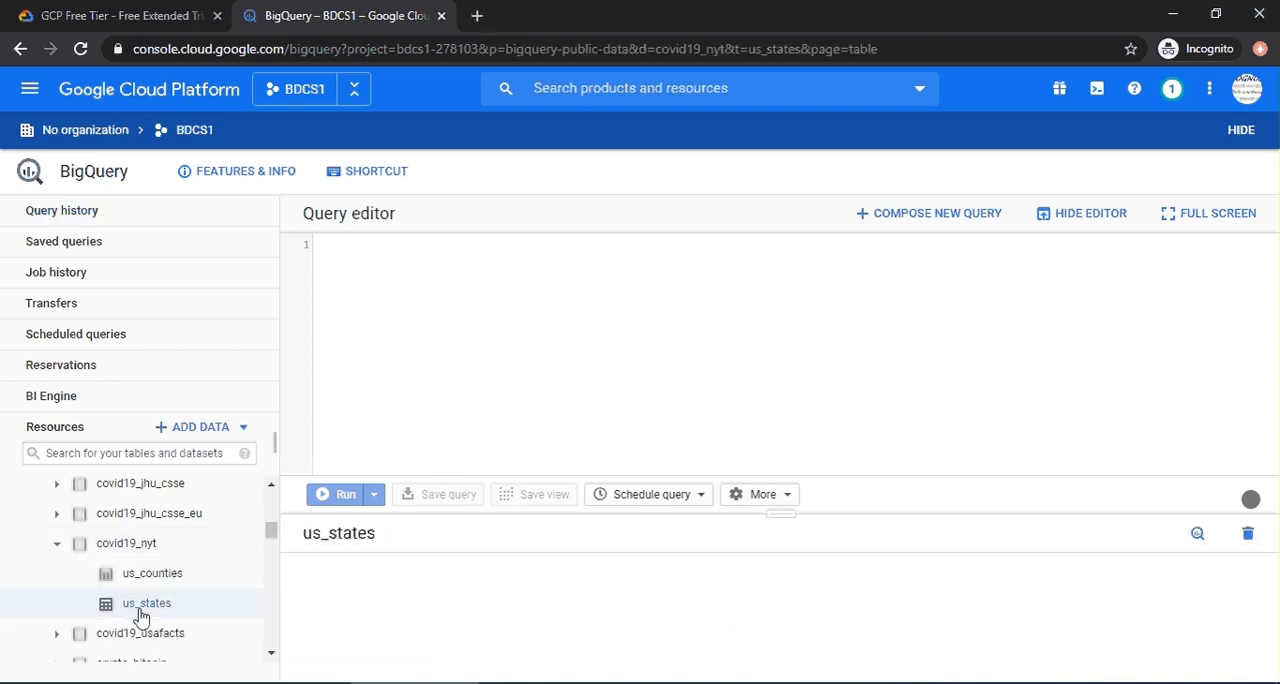
Enlarge the us_states table view and examine its schema, table details and data preview.
drag(801, 516, 700, 341)
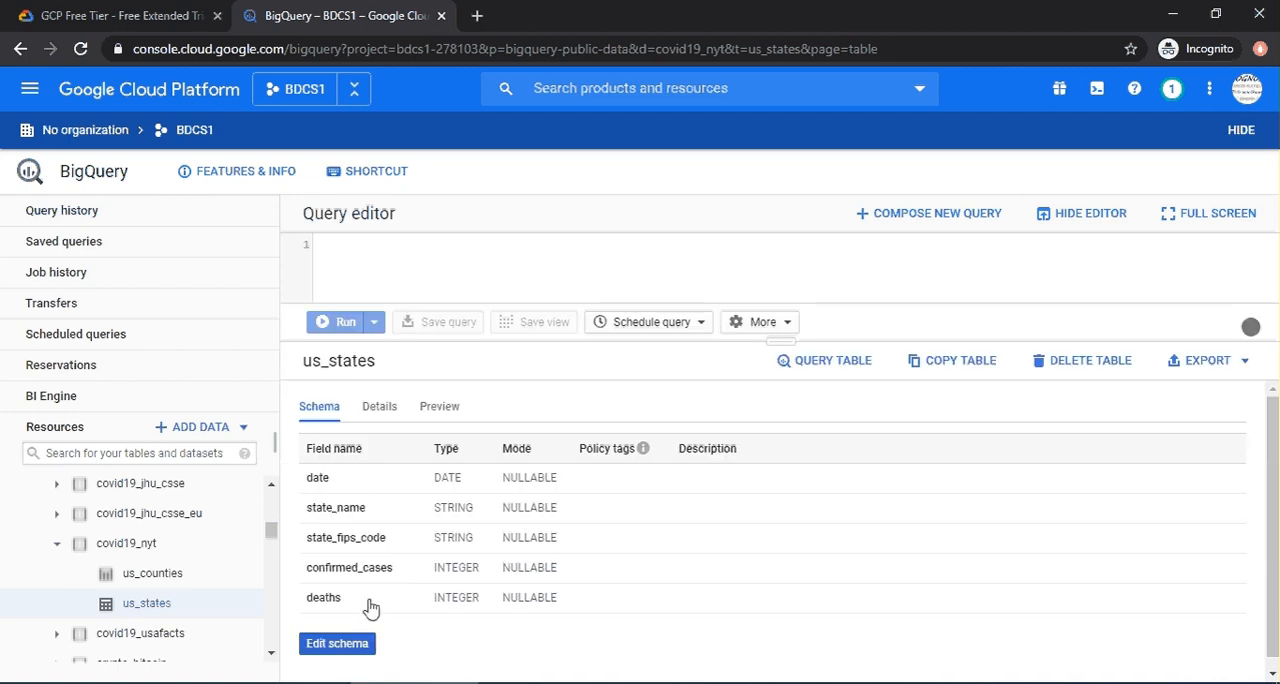
click(397, 410)
scroll(477, 544, down, 1)
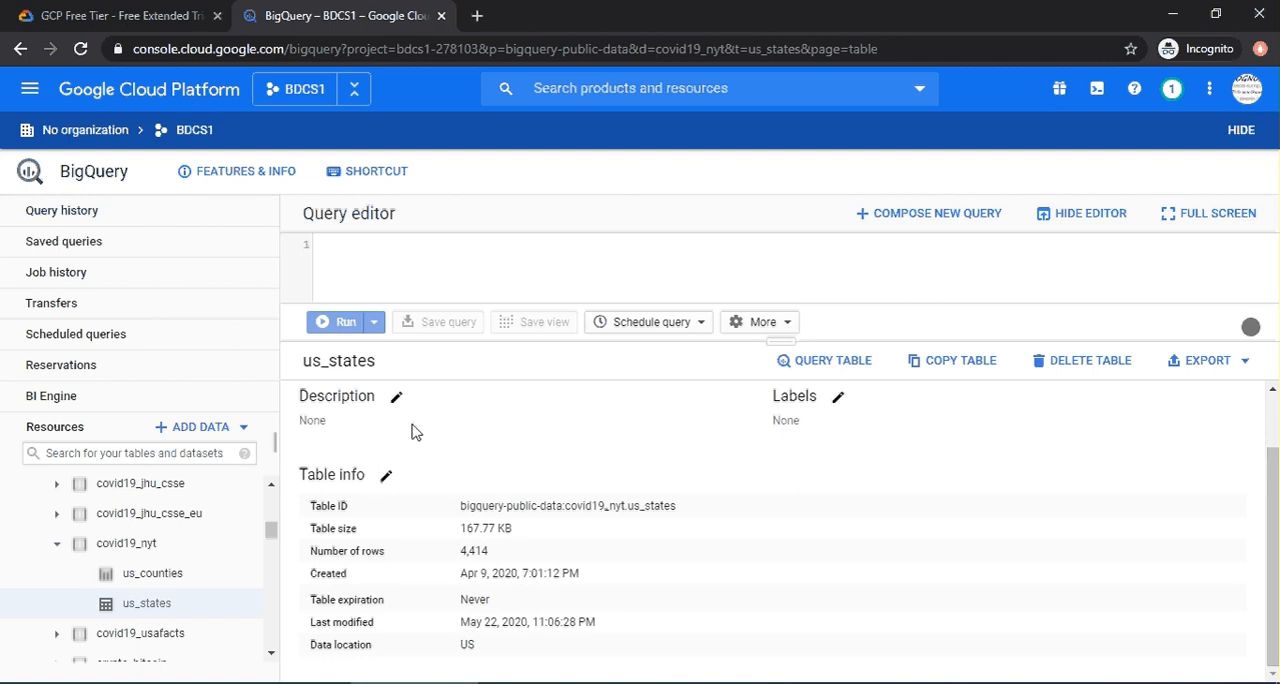
scroll(410, 478, up, 1)
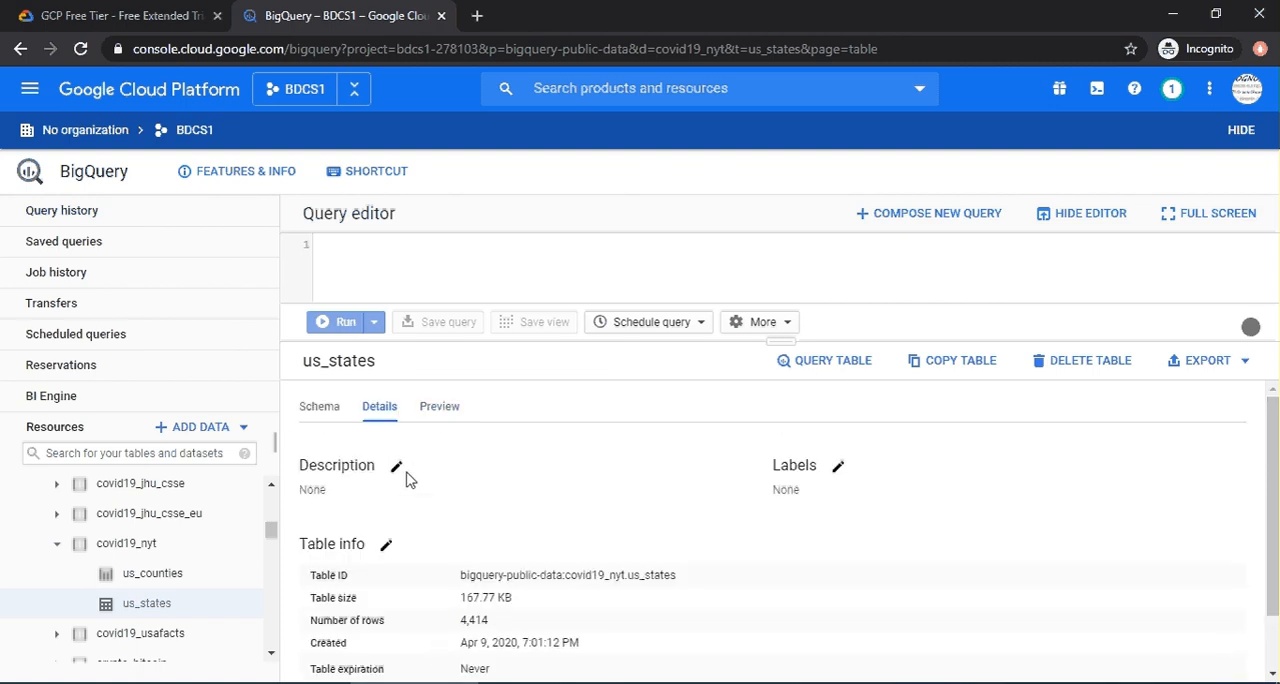
click(442, 412)
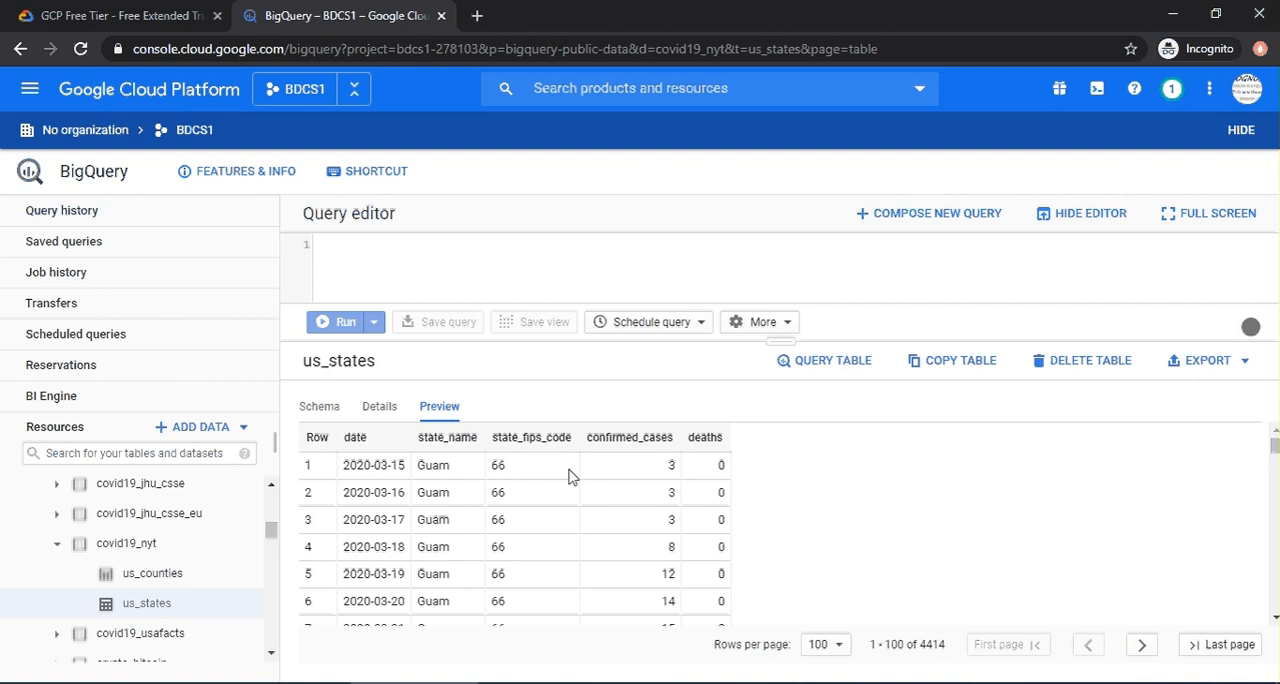
click(377, 421)
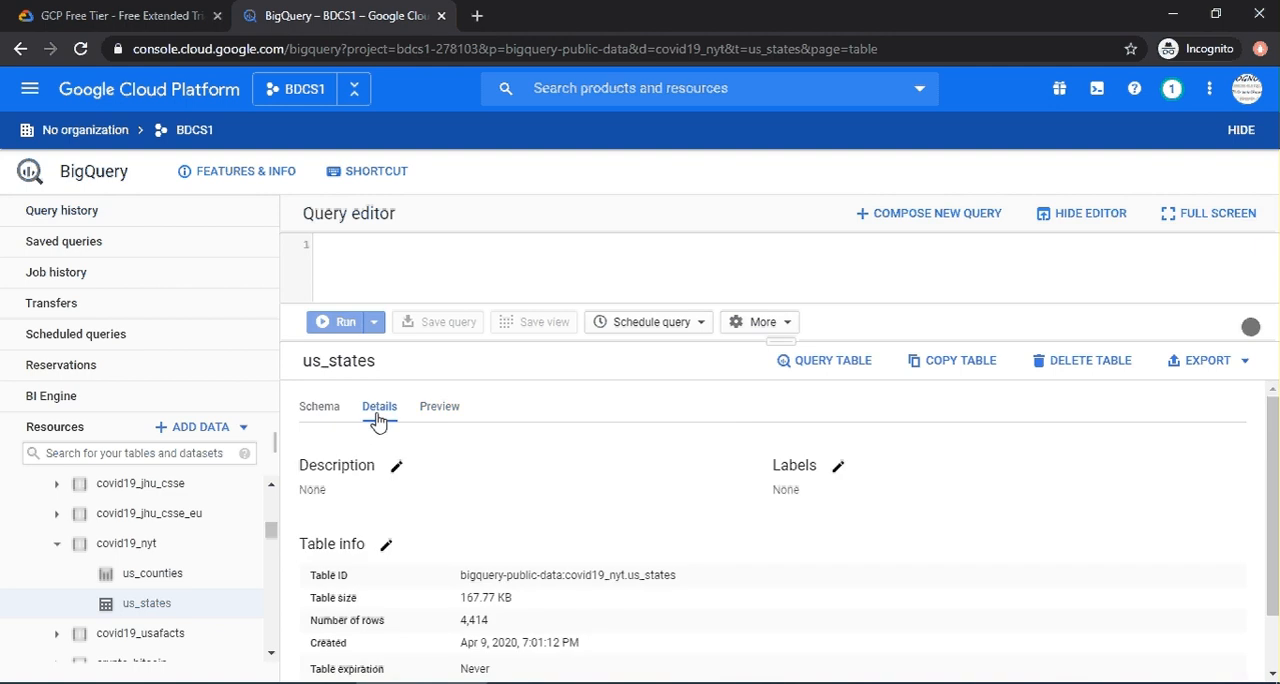